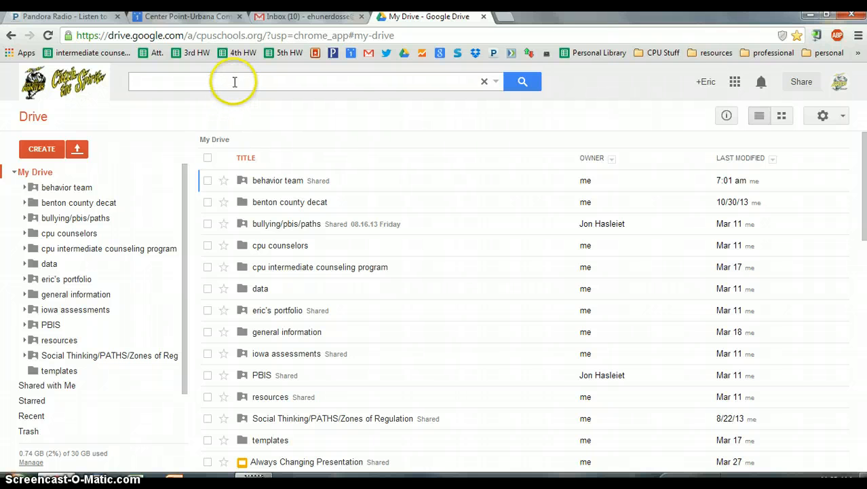
Step: Search Drive for 'pbis', then go through PBIS › Tier II into Check In/Check Out Progress Monitoring
left_click(233, 80)
type("pbis")
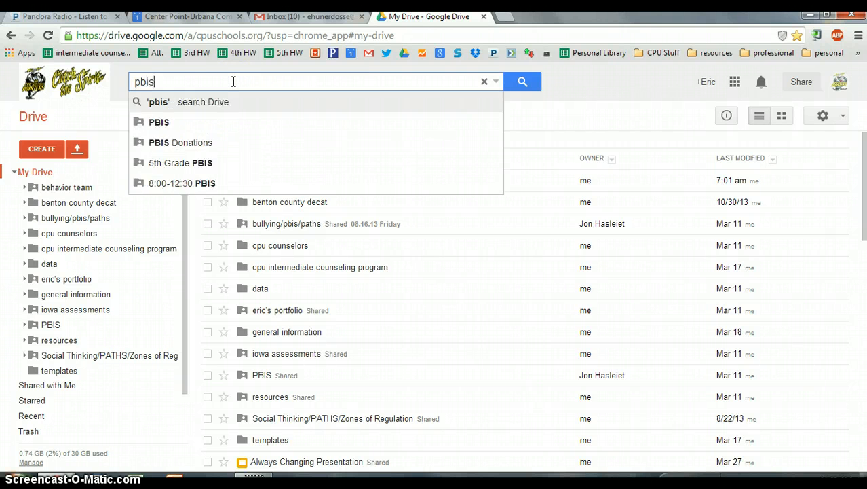
left_click(174, 121)
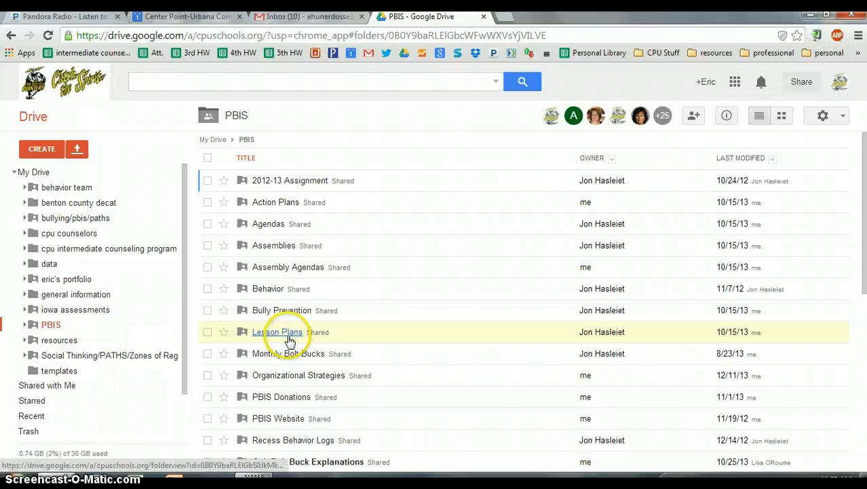
scroll(290, 339, "down", 1)
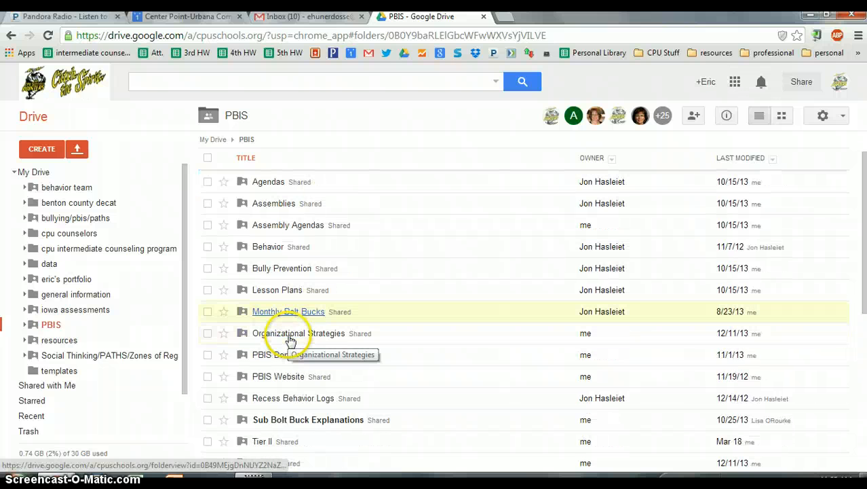
left_click(262, 442)
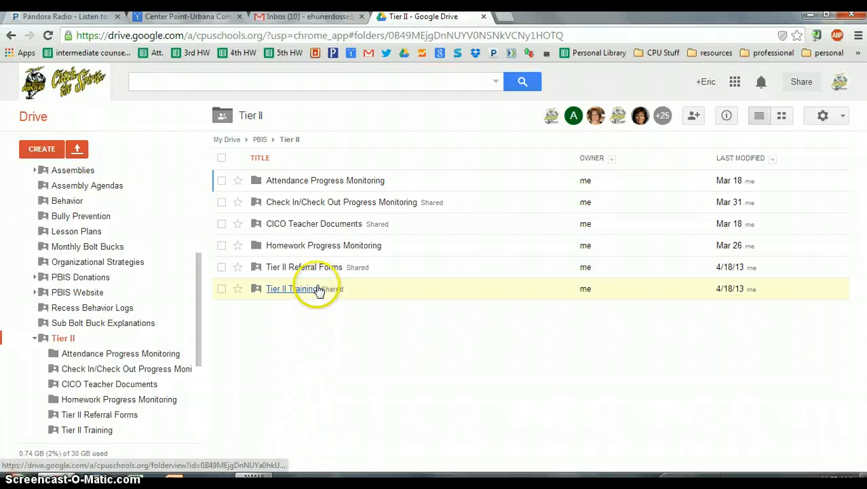
left_click(319, 205)
left_click(419, 188)
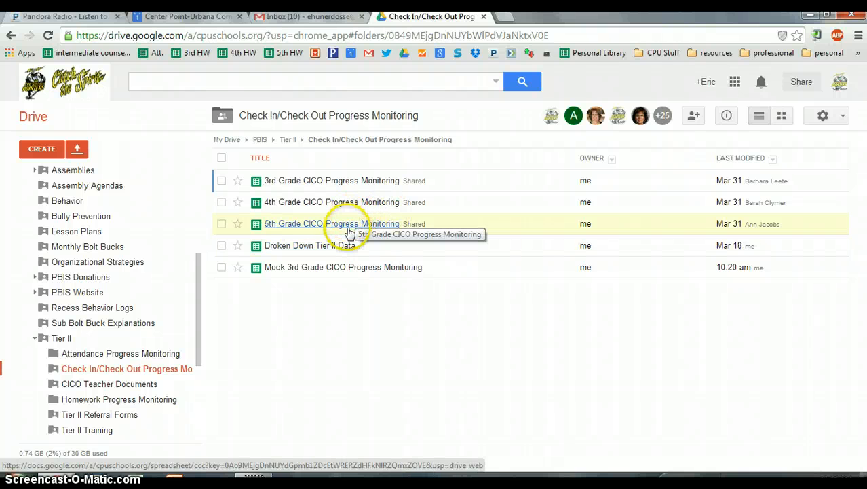
Step: Open the Mock 3rd Grade CICO Progress Monitoring file in Google Sheets
left_click(323, 269)
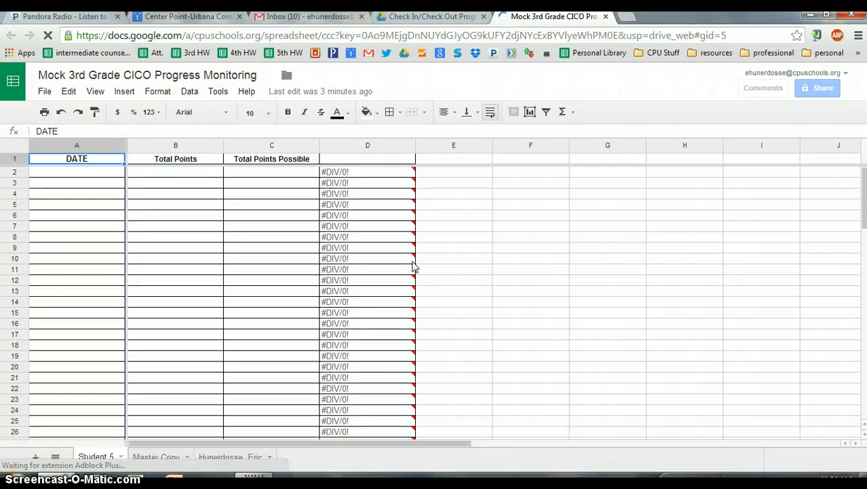
mouse_move(414, 266)
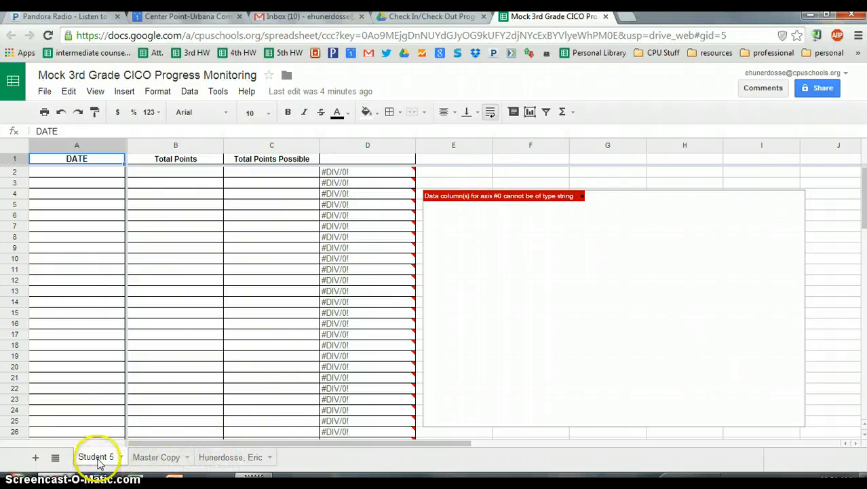
Step: Switch to the student's tab with points from 3/11/2014 to 3/28/2014 and select its line chart
left_click(218, 461)
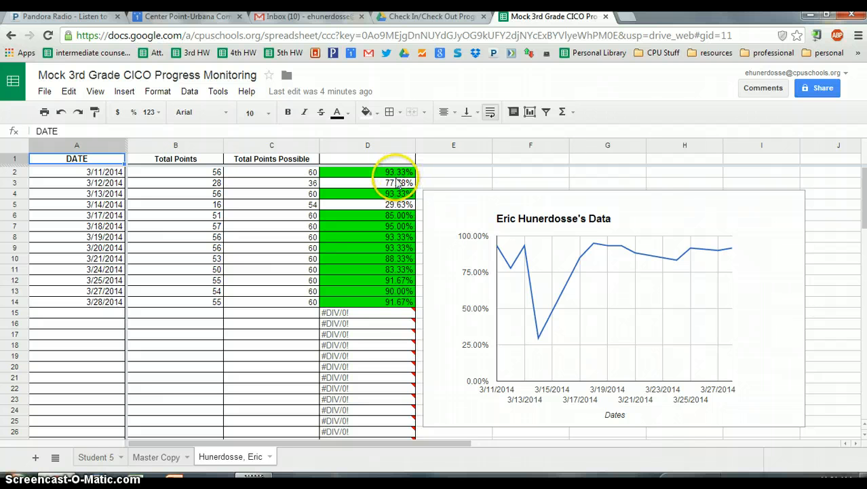
mouse_move(376, 328)
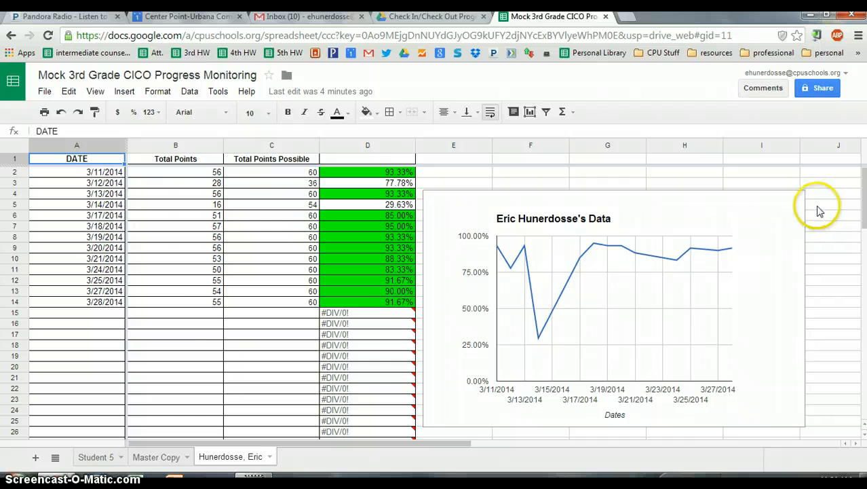
left_click(783, 217)
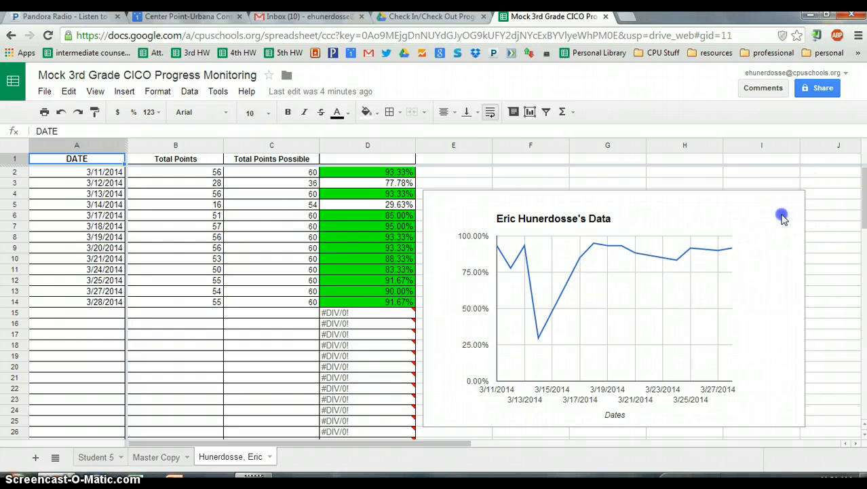
left_click(784, 217)
left_click(829, 218)
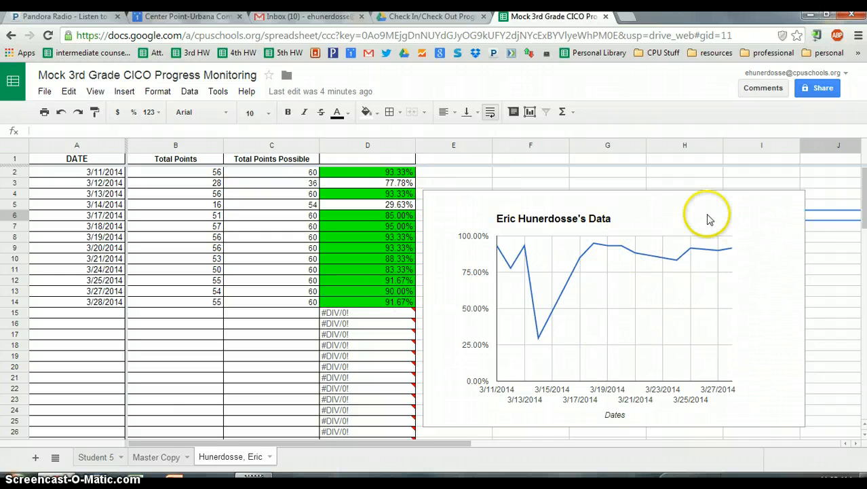
left_click(795, 210)
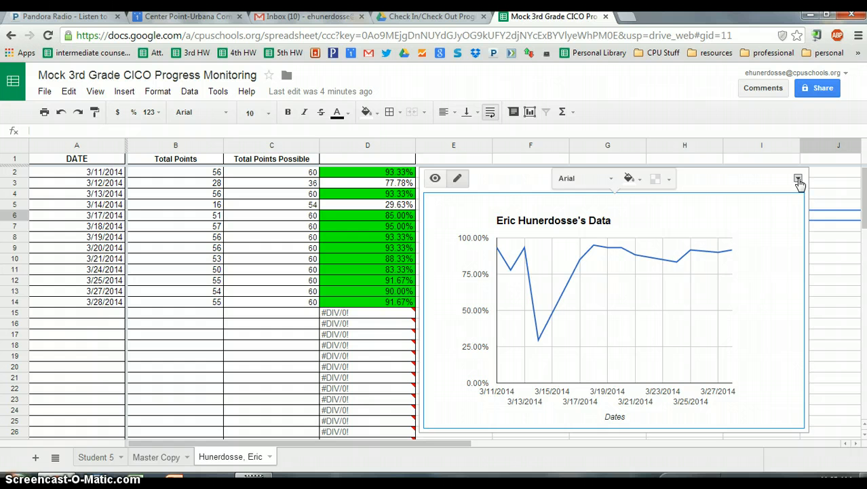
left_click(798, 180)
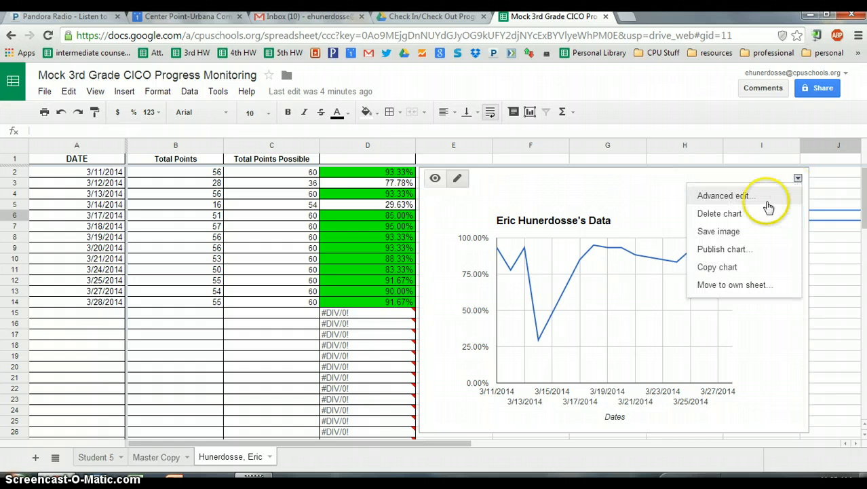
left_click(741, 197)
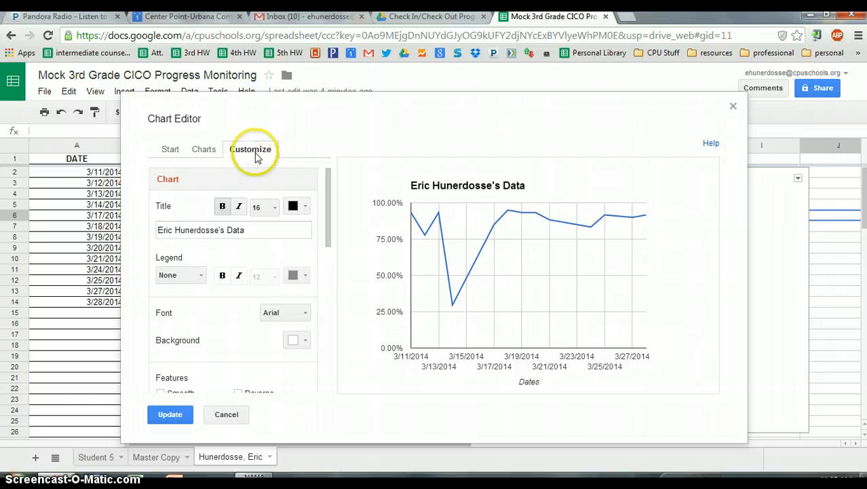
left_click(286, 229)
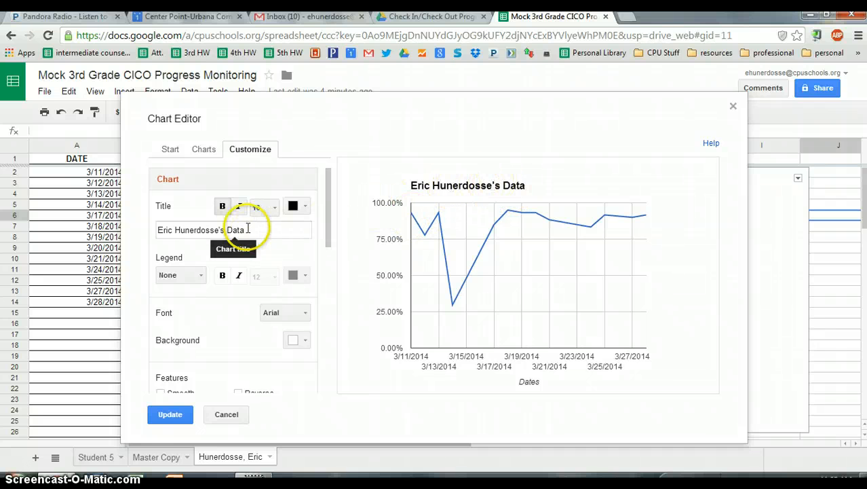
left_click_drag(248, 229, 172, 242)
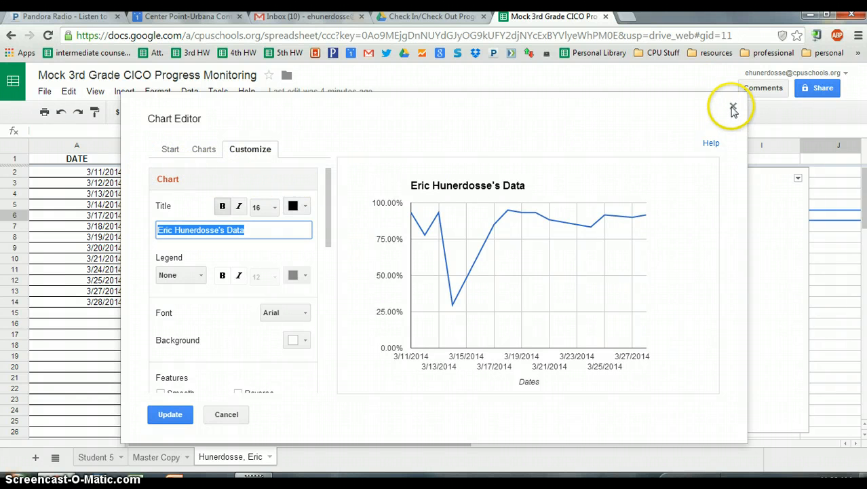
left_click(228, 415)
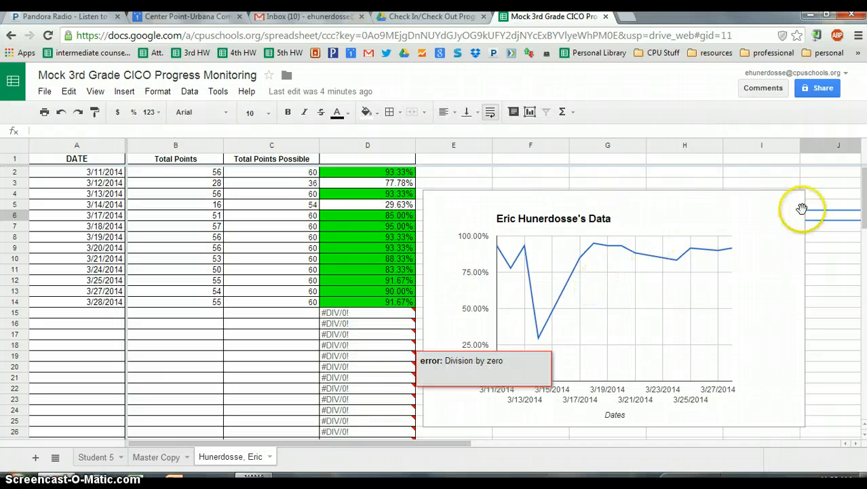
Step: Use the line chart's Save image option to download it as chart_1 (4).png
left_click(766, 253)
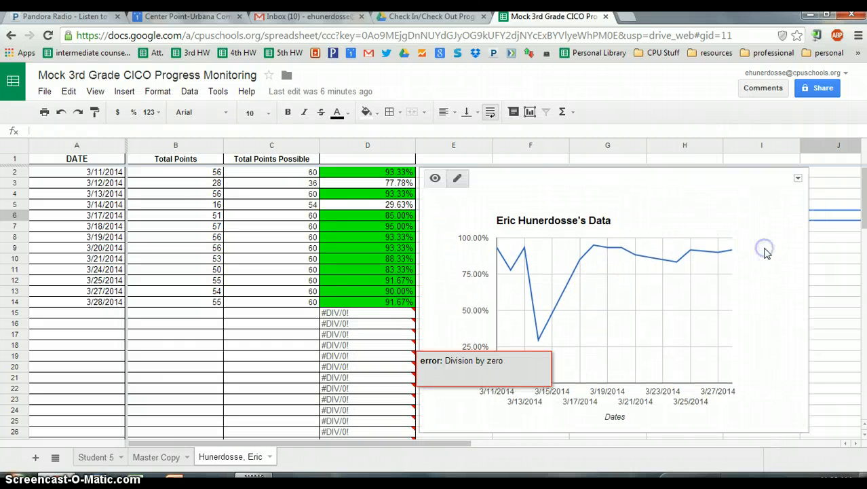
left_click(836, 268)
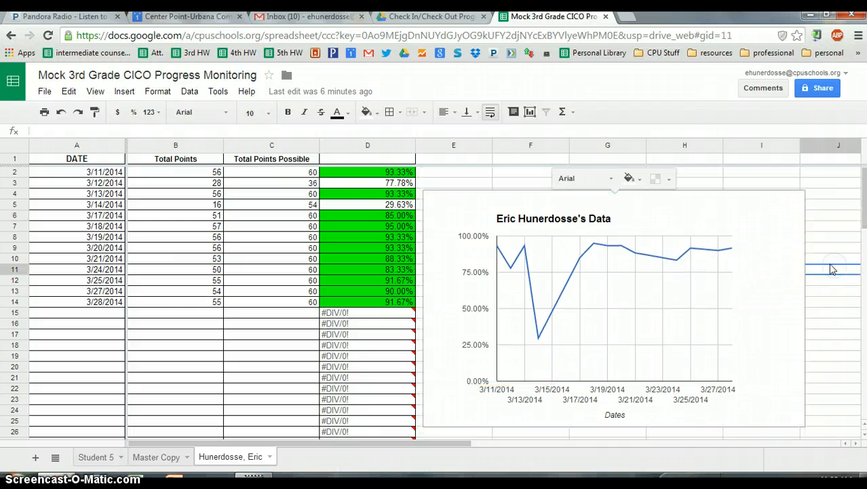
left_click(795, 224)
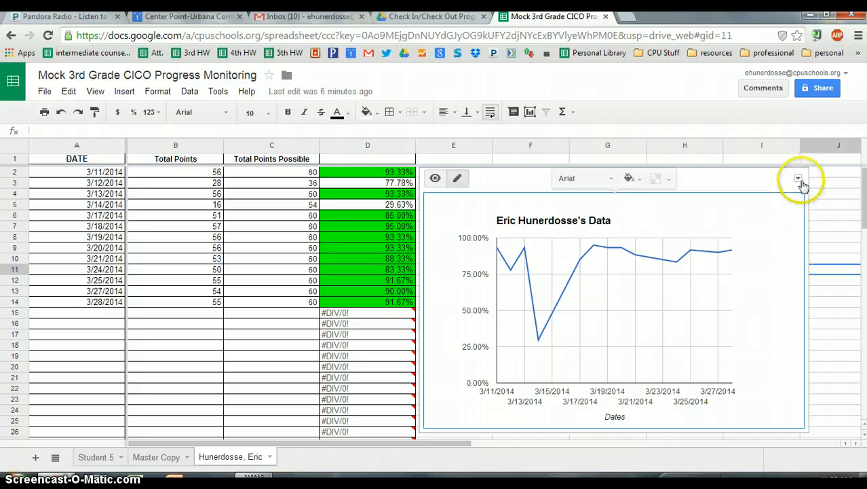
left_click(798, 178)
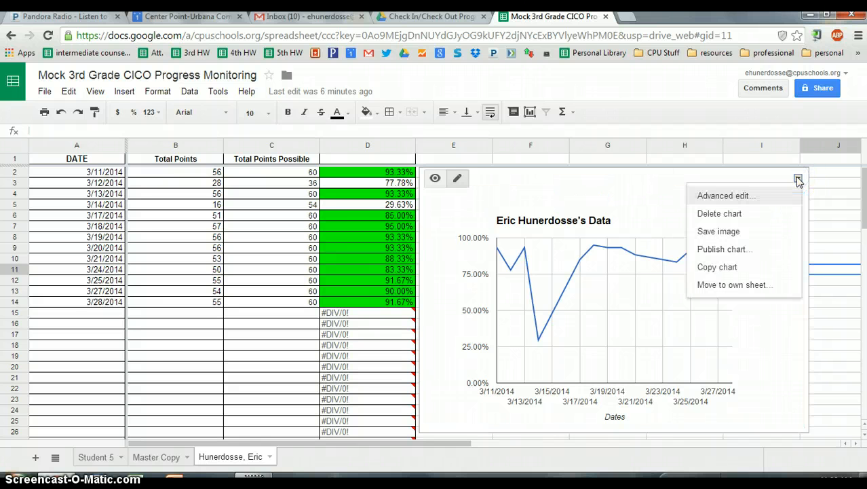
left_click(736, 234)
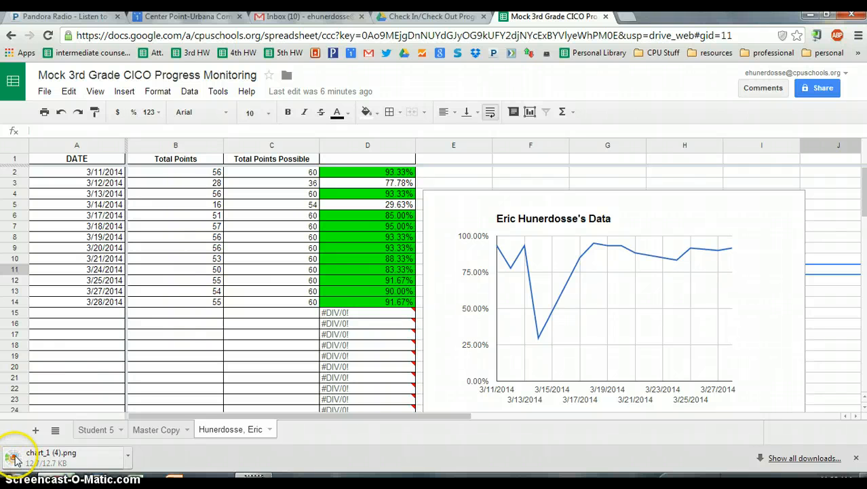
Step: Open chart_1 (4).png in Photo Gallery, check its print choices, then close the viewer
left_click(129, 461)
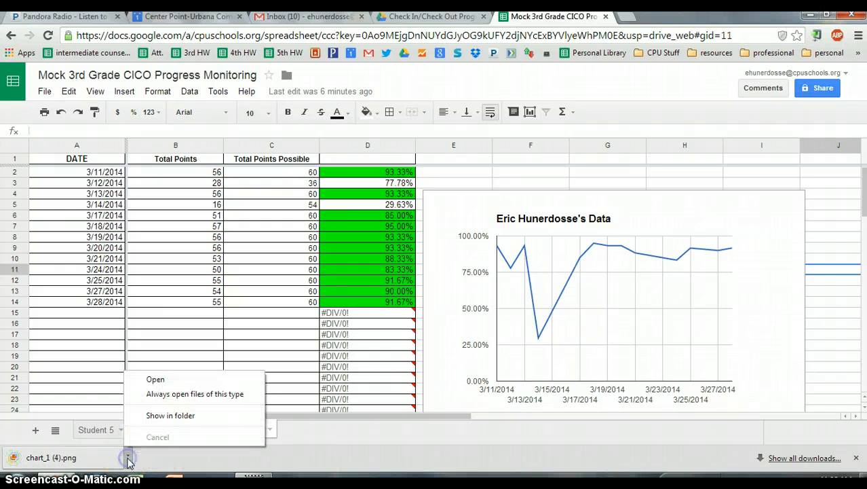
left_click(163, 382)
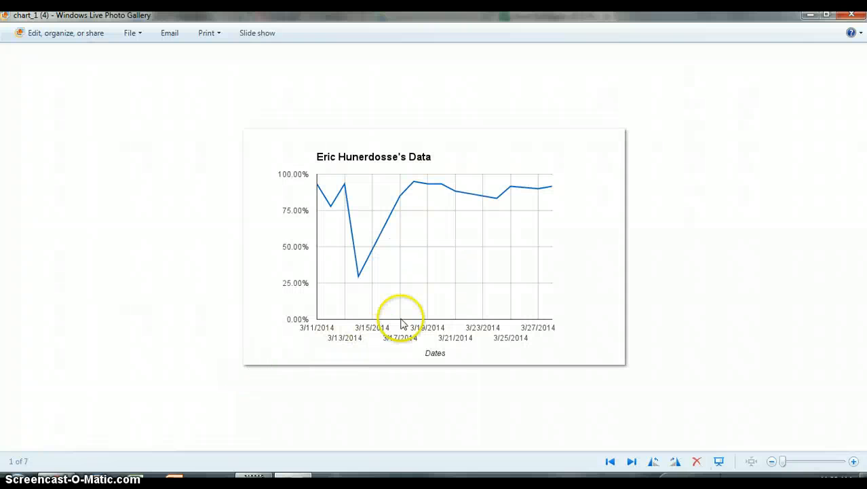
left_click(208, 34)
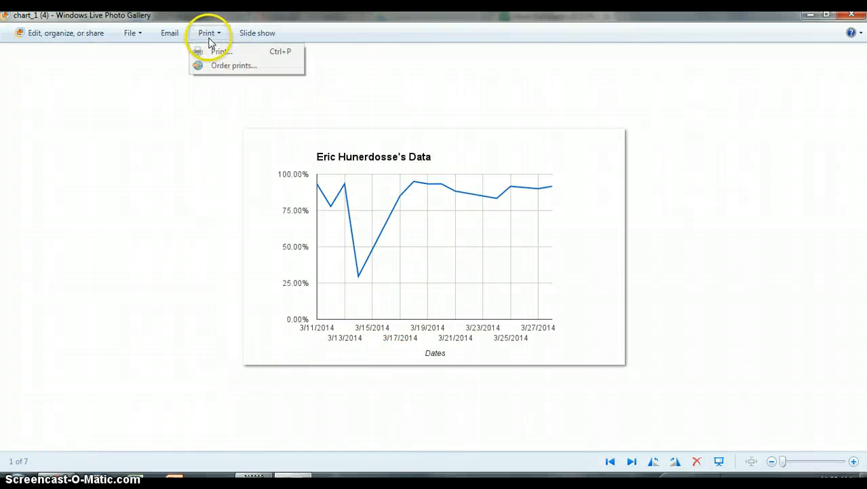
left_click(606, 127)
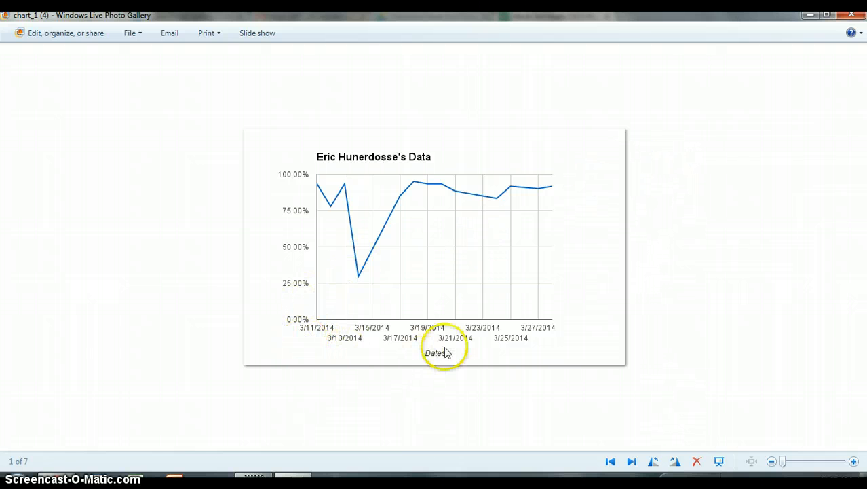
left_click(853, 17)
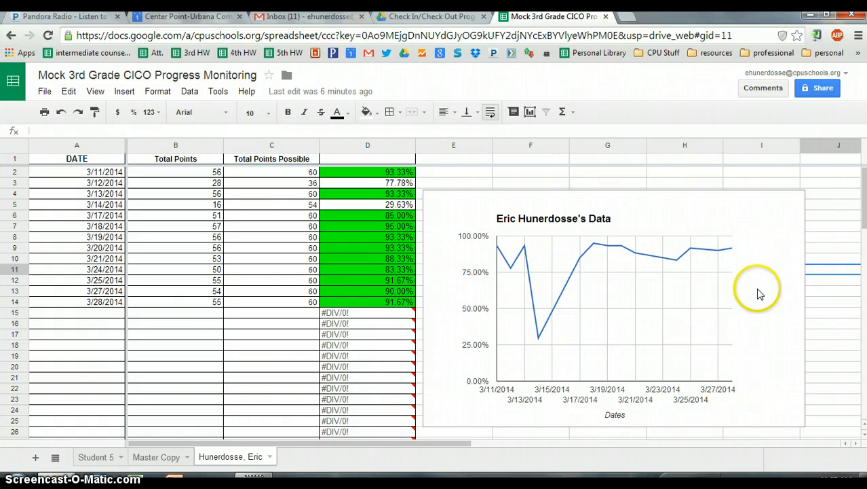
Step: Open Advanced edit for the line chart, move the Chart Editor aside, and show the Start tab's data ranges
left_click(798, 228)
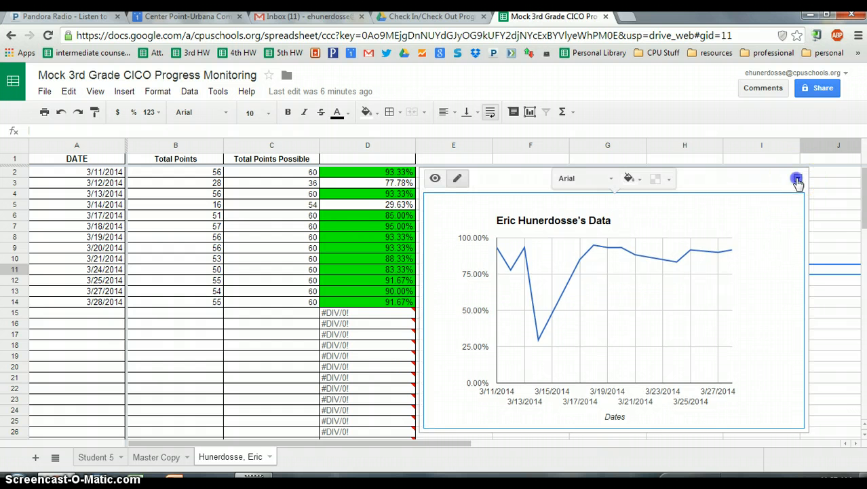
left_click(797, 180)
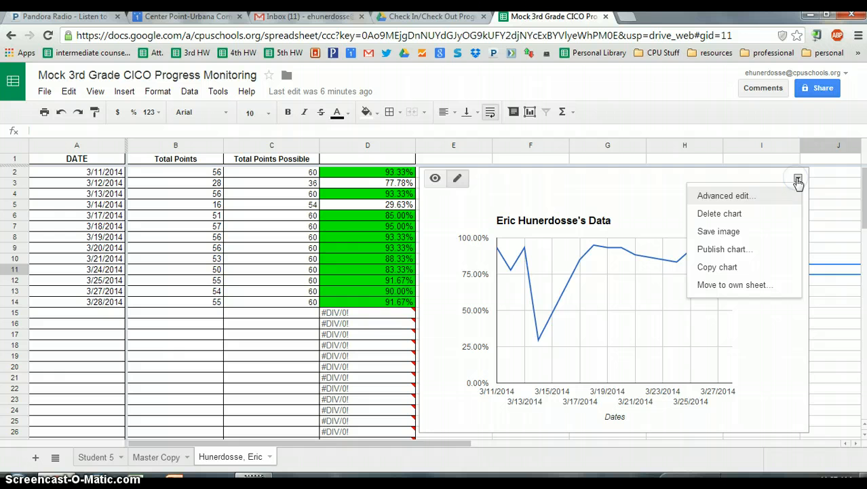
left_click(724, 197)
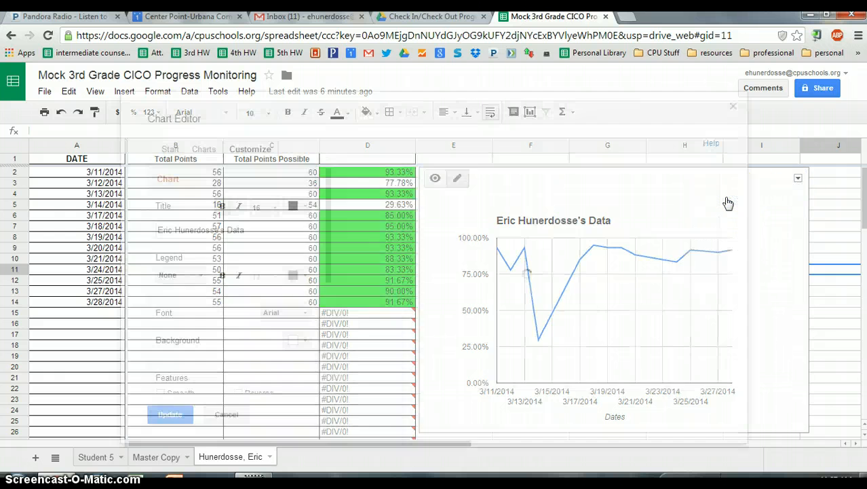
left_click_drag(399, 115, 519, 108)
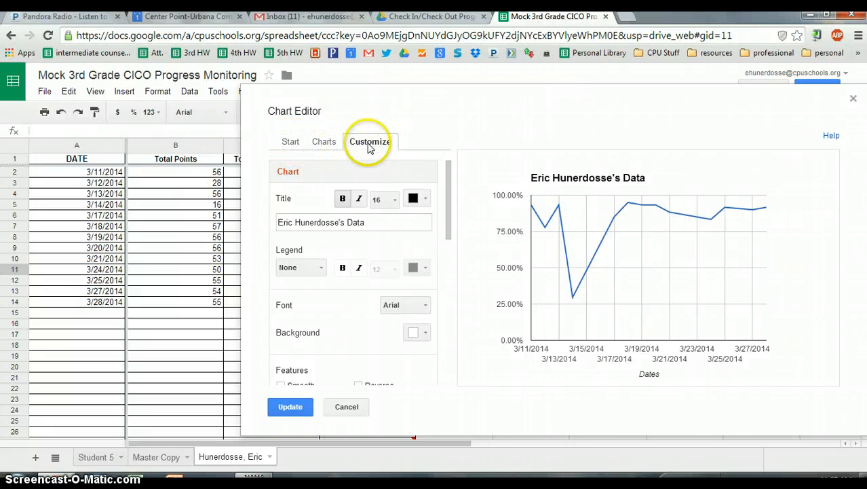
left_click(292, 147)
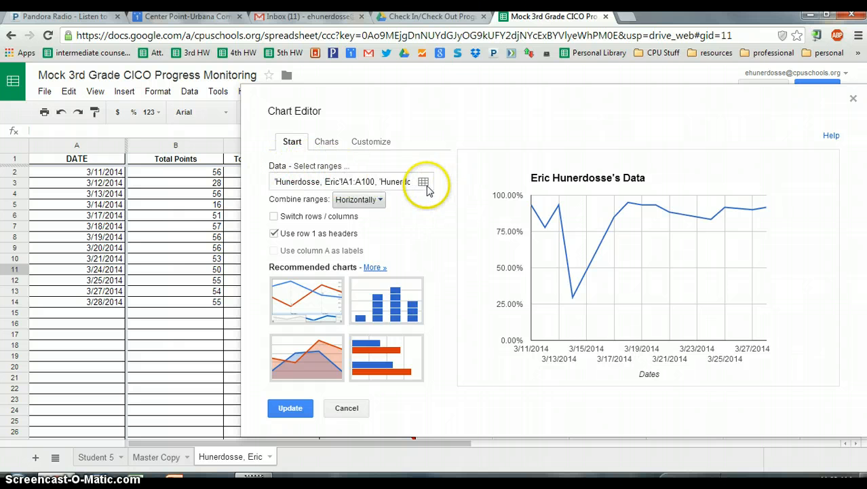
Step: In What data?, change the first range to the student sheet's A10:A14 and clear the second range's A1
left_click(334, 167)
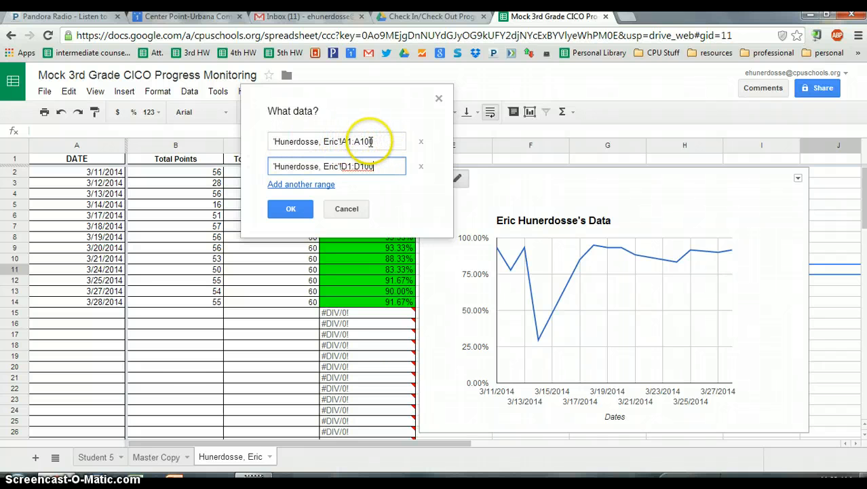
left_click(95, 164)
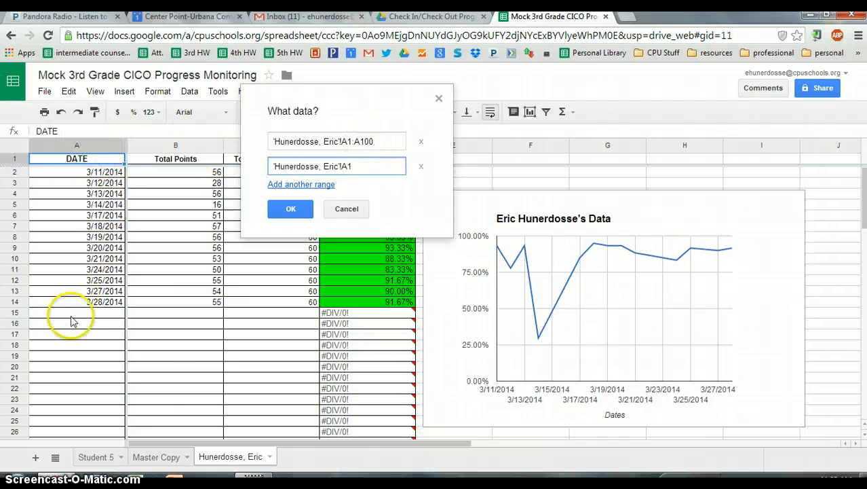
scroll(70, 318, "down", 20)
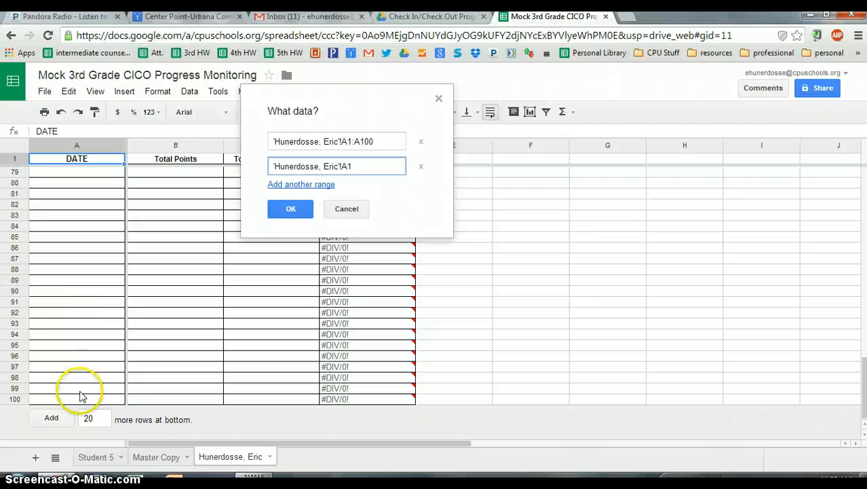
scroll(85, 377, "up", 7)
scroll(85, 366, "up", 6)
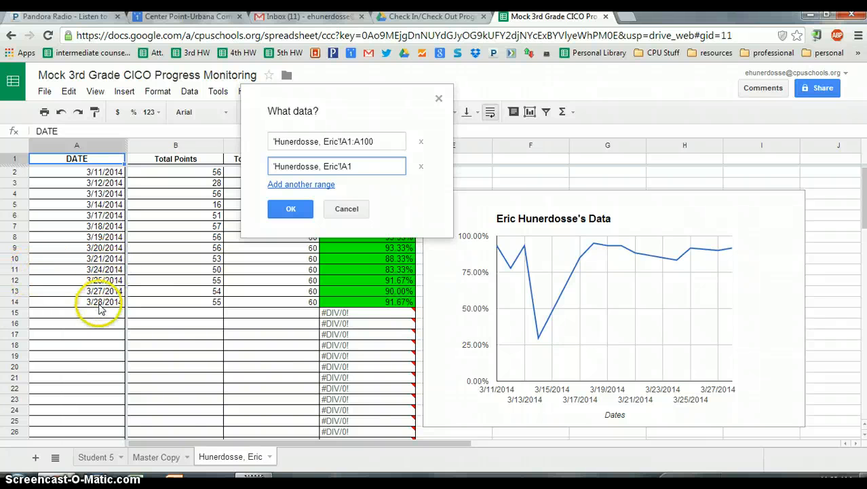
left_click(351, 141)
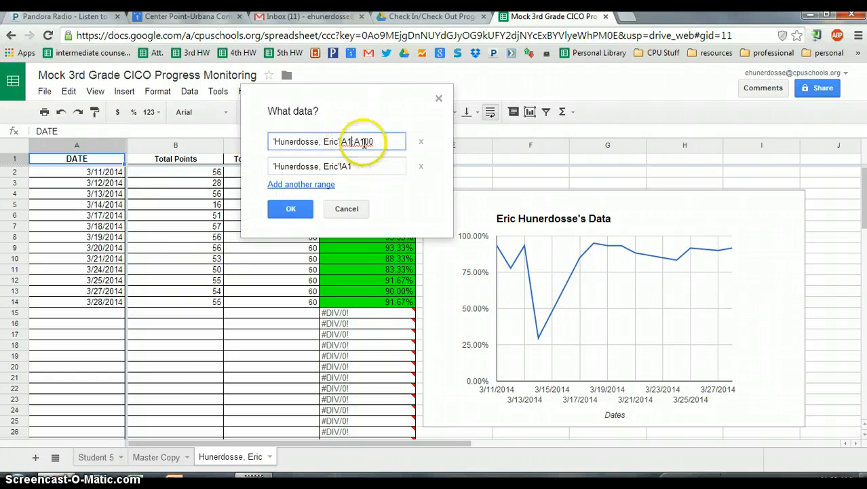
type(":")
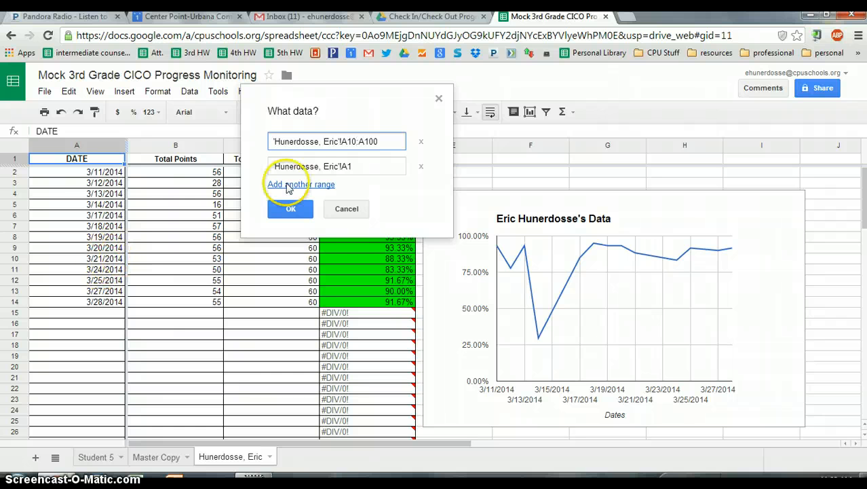
left_click(390, 142)
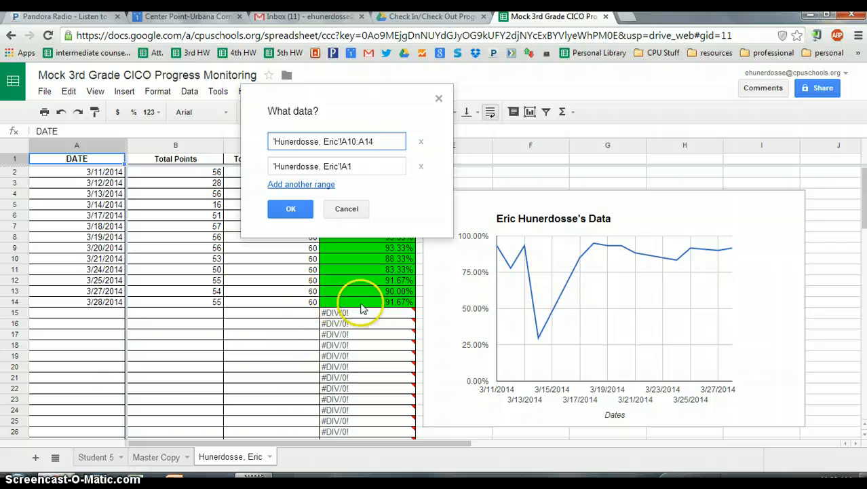
left_click(359, 167)
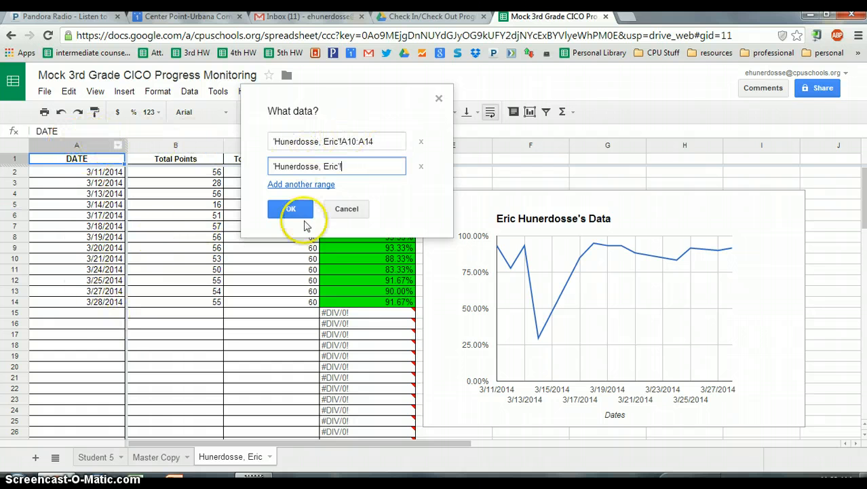
Step: Set the second range to D10:D14, confirm, and update the chart to show 3/24/2014 to 3/28/2014
left_click_drag(376, 99, 661, 102)
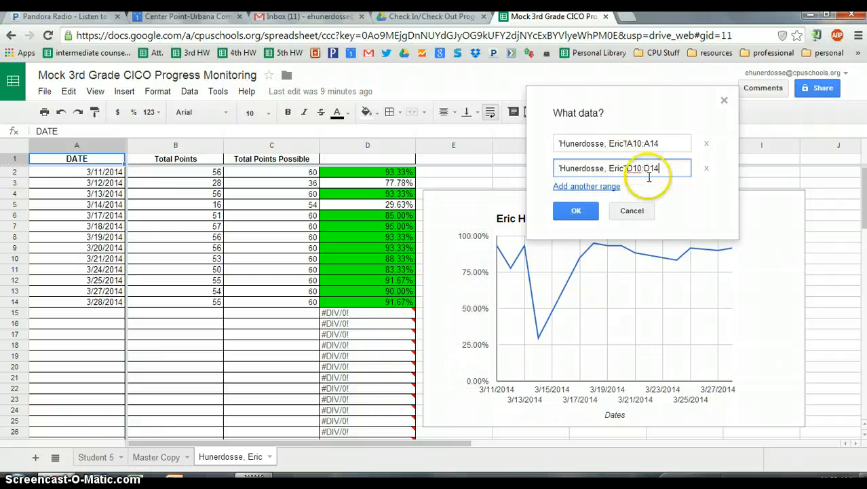
left_click(574, 212)
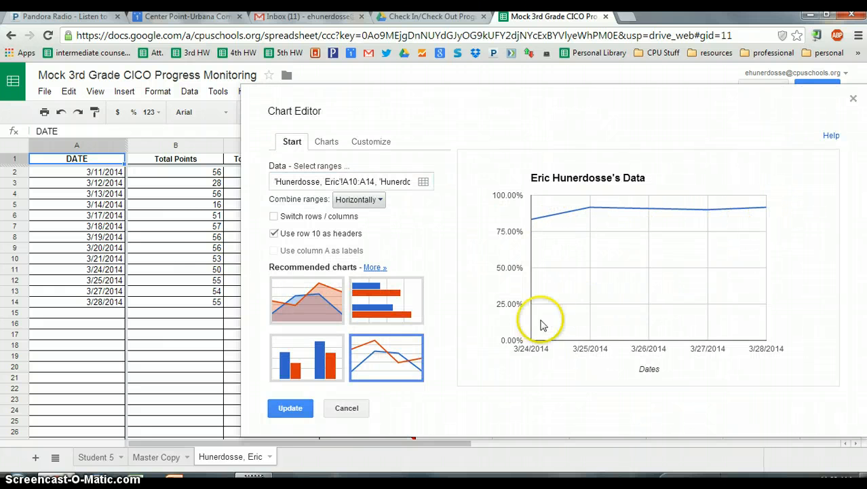
left_click(292, 410)
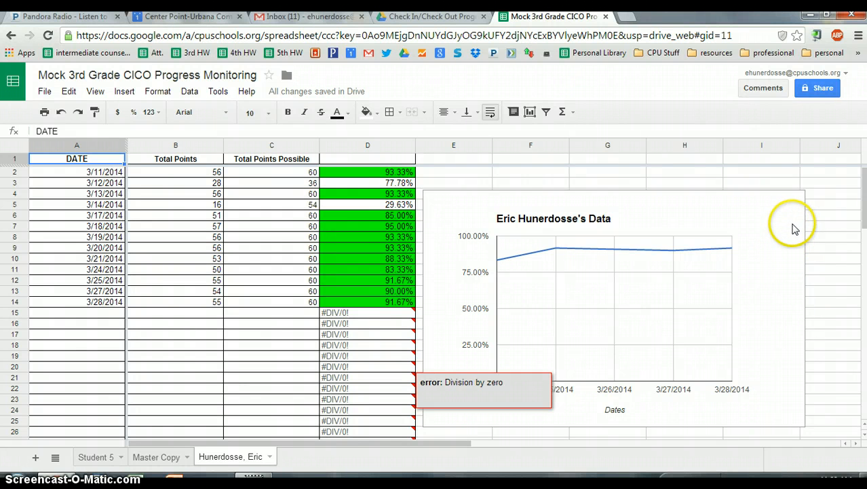
left_click(794, 227)
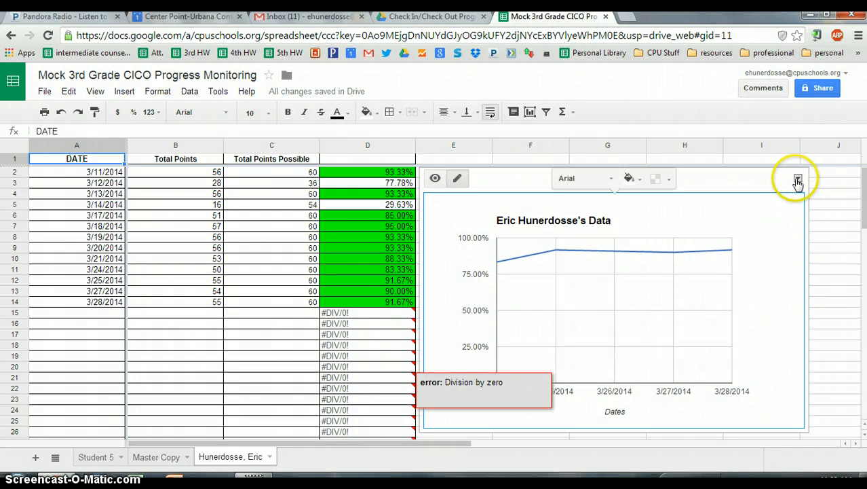
Step: Download the narrowed chart as chart_1 (5).png, open it in Photo Gallery's print options, then close it
left_click(797, 179)
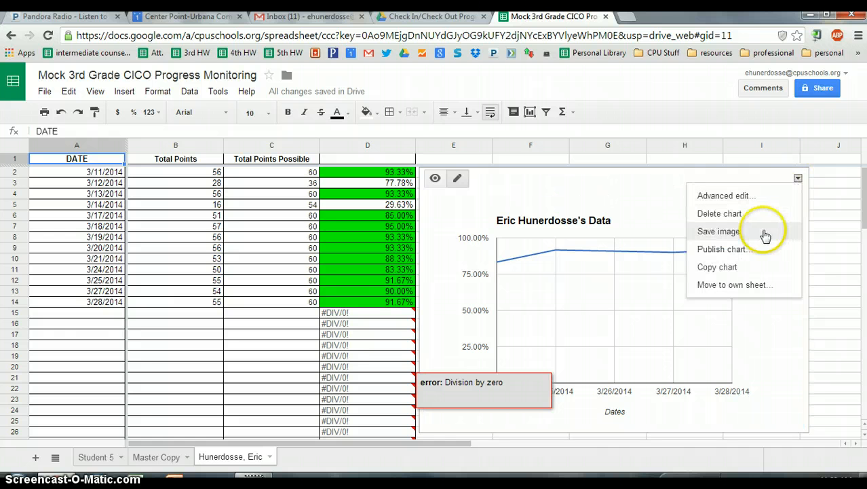
left_click(719, 231)
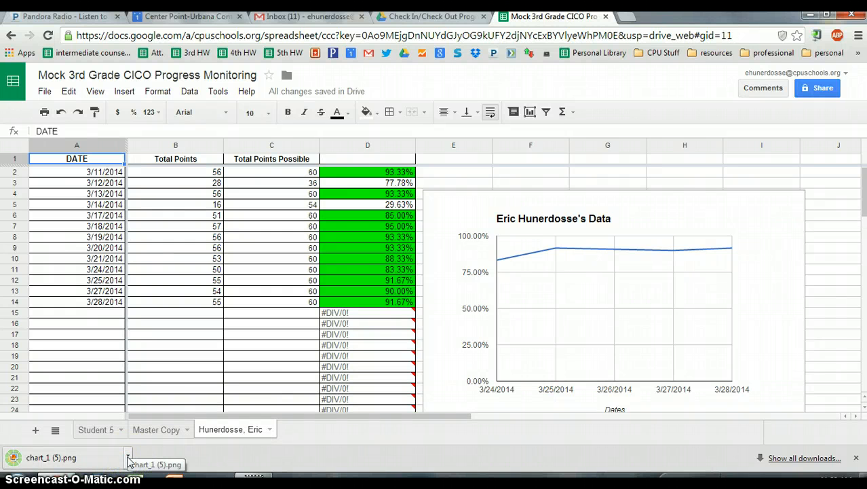
left_click(128, 461)
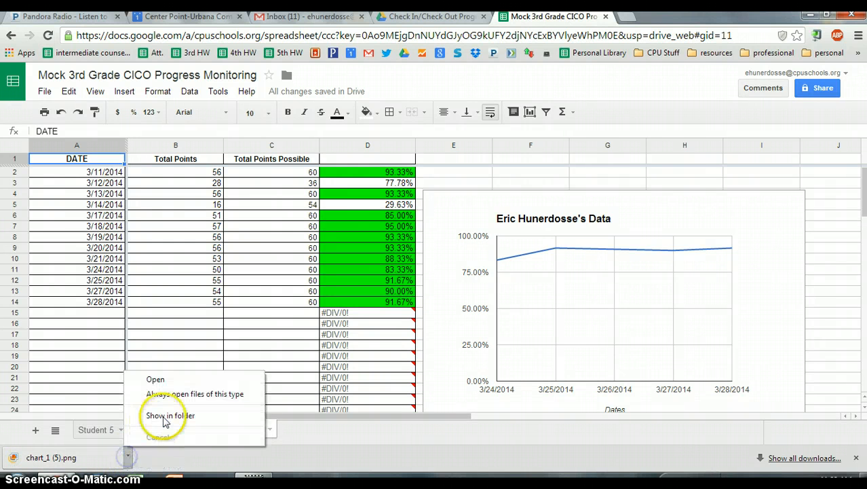
left_click(176, 380)
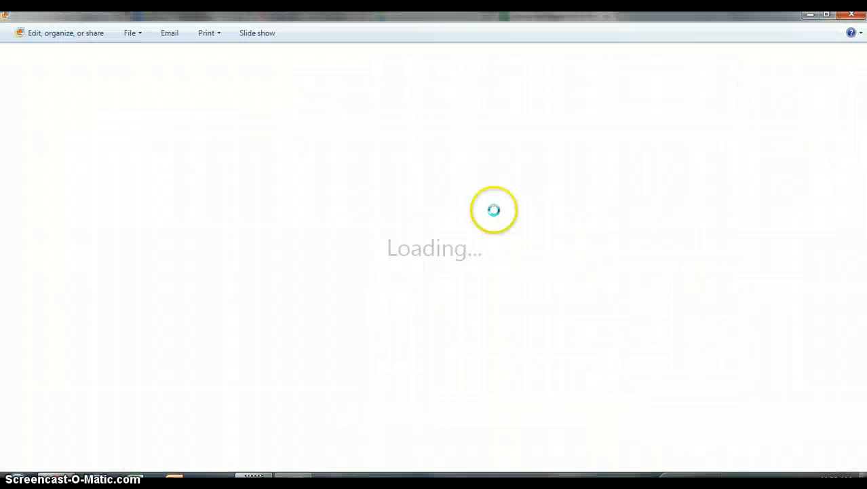
left_click(206, 34)
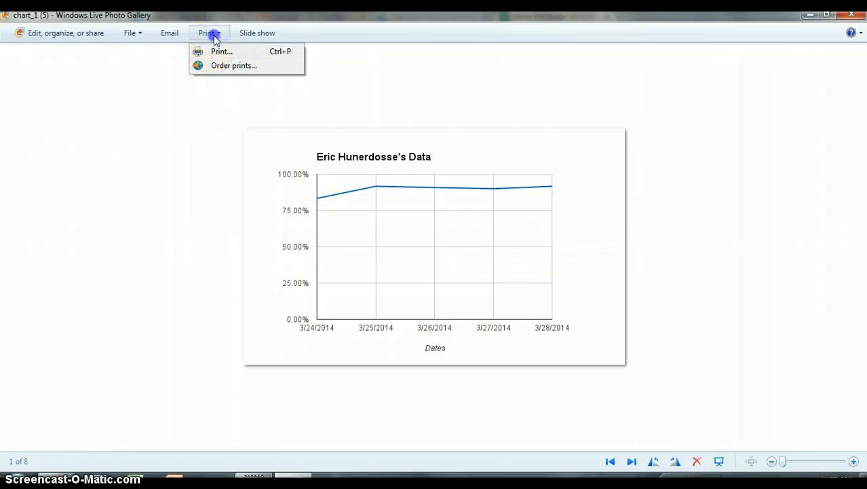
left_click(857, 16)
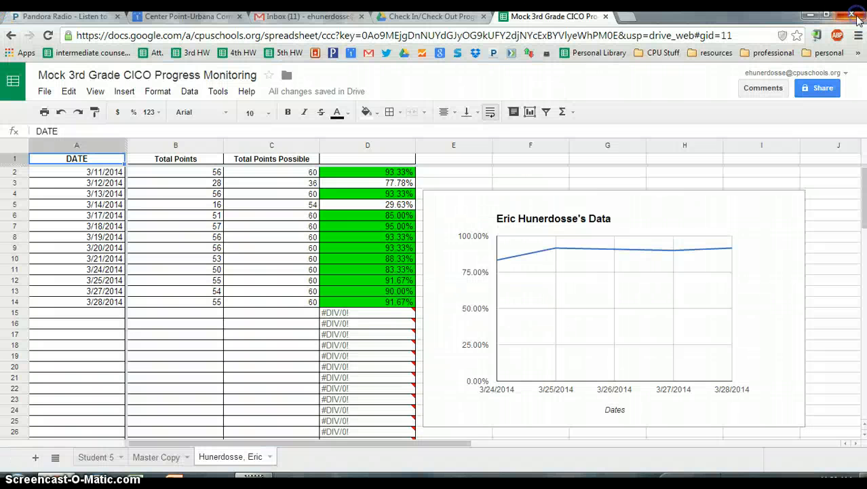